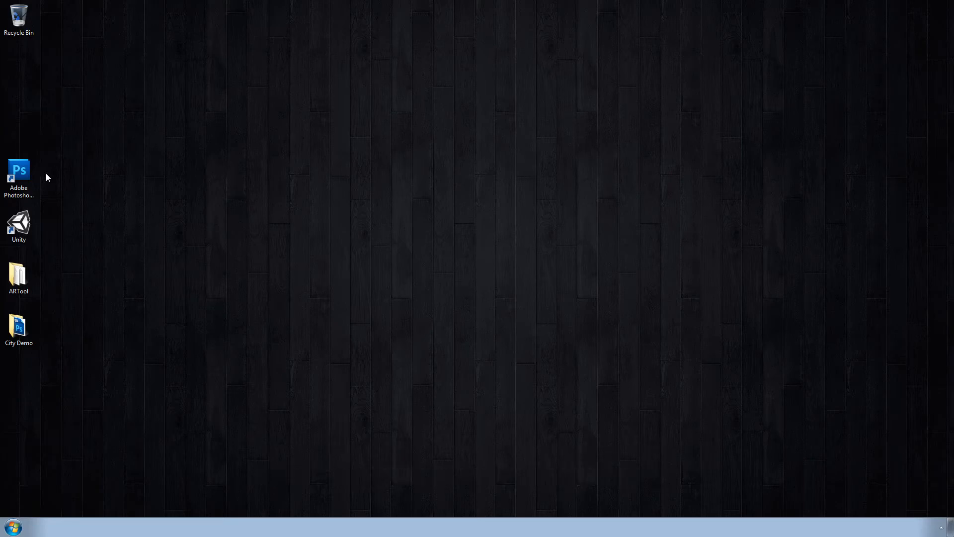
Step: Launch Photoshop and open the CityDemo PSD file from the City Demo folder
double_click(18, 174)
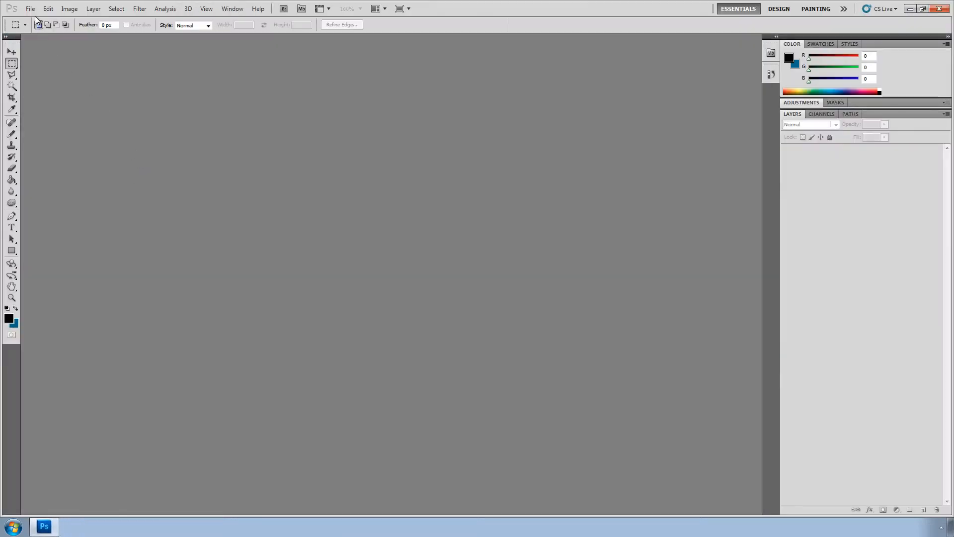
left_click(30, 9)
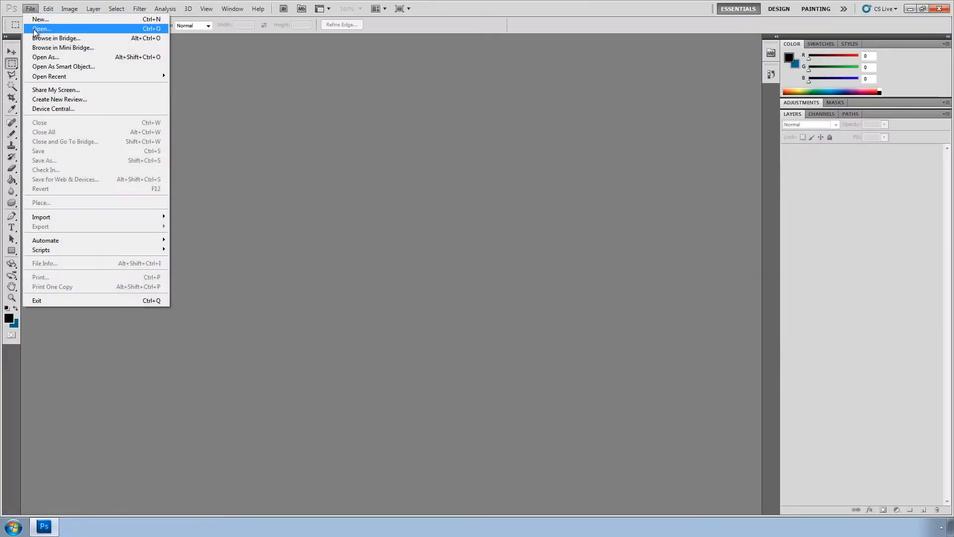
left_click(41, 29)
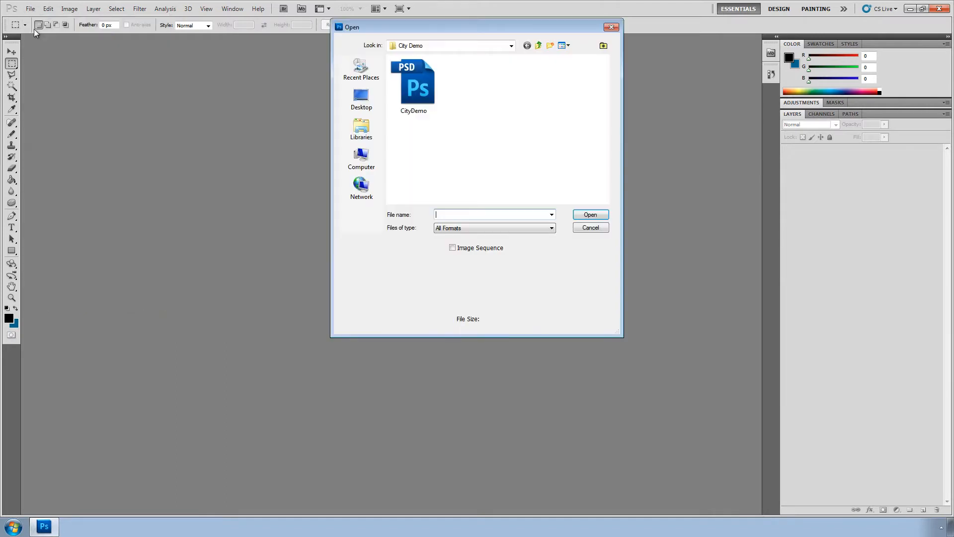
left_click(414, 89)
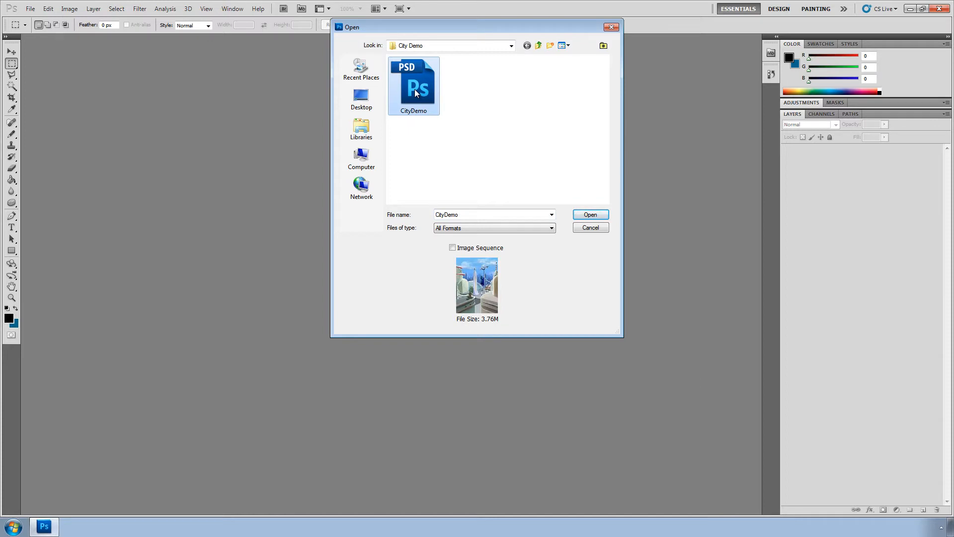
left_click(591, 215)
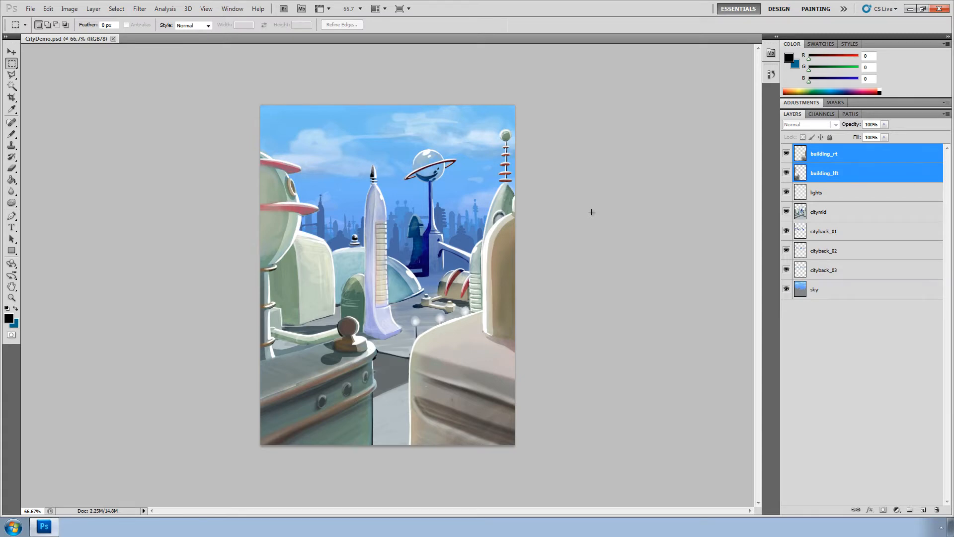
Step: Toggle the Layers panel off and back on, leaving it displayed
key("F7")
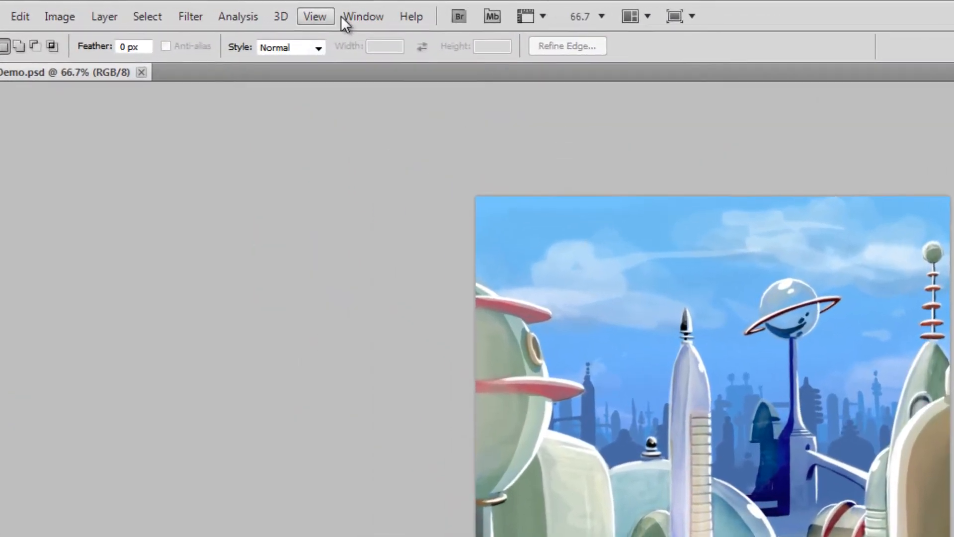
left_click(348, 16)
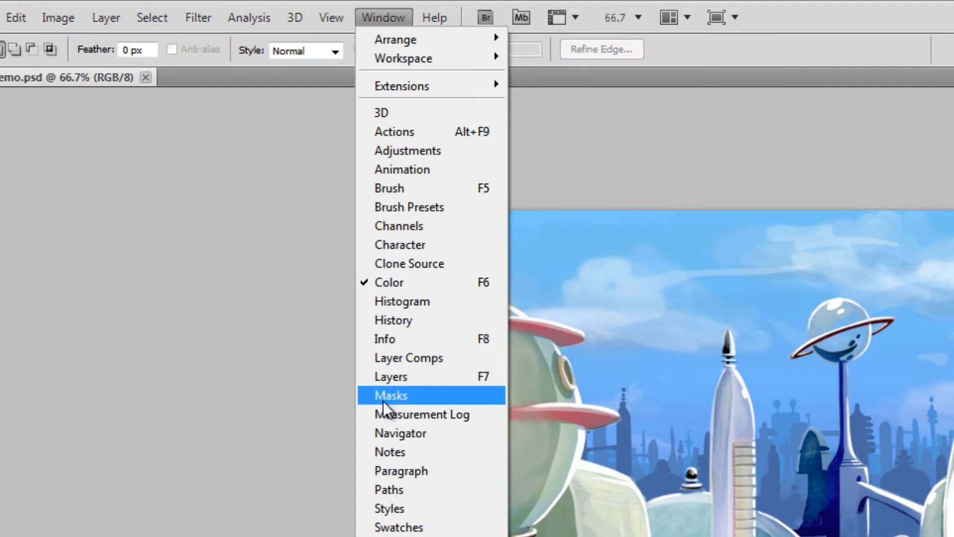
left_click(388, 376)
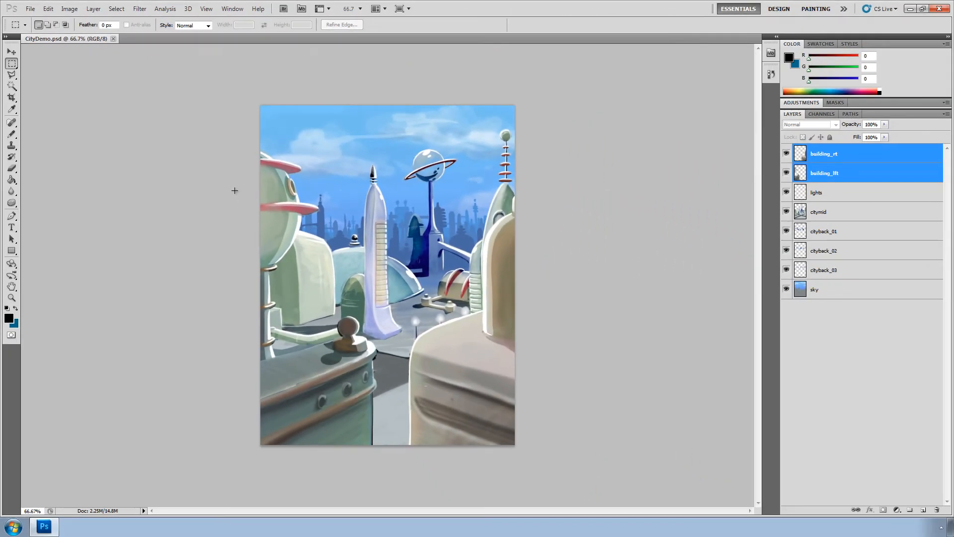
key("F7")
key("F7")
key("F7")
key("F7")
Step: Hide and reshow the building_rt and building_lft layers to check which artwork each one contains
left_click(787, 155)
left_click(786, 155)
left_click(786, 173)
left_click(787, 173)
left_click(786, 154)
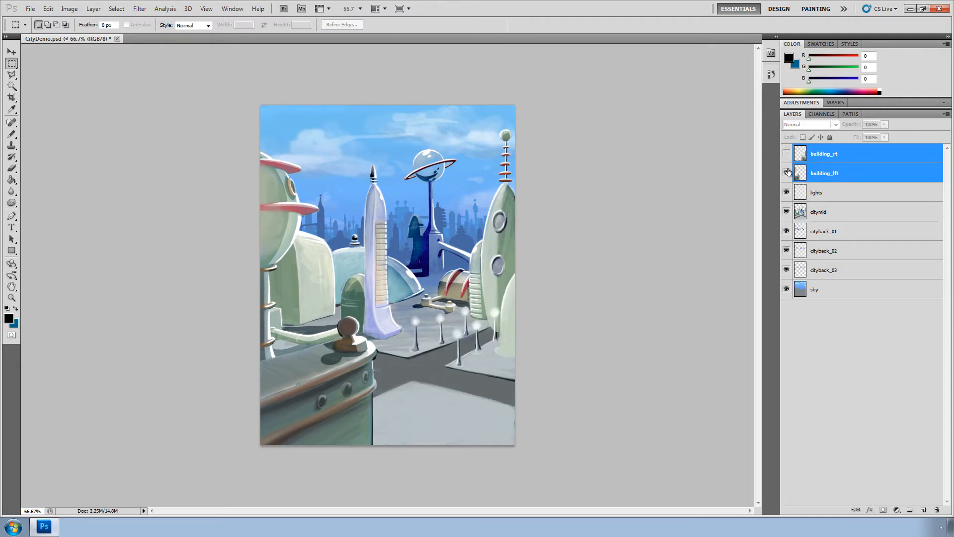
left_click(786, 173)
left_click(786, 154)
left_click(786, 173)
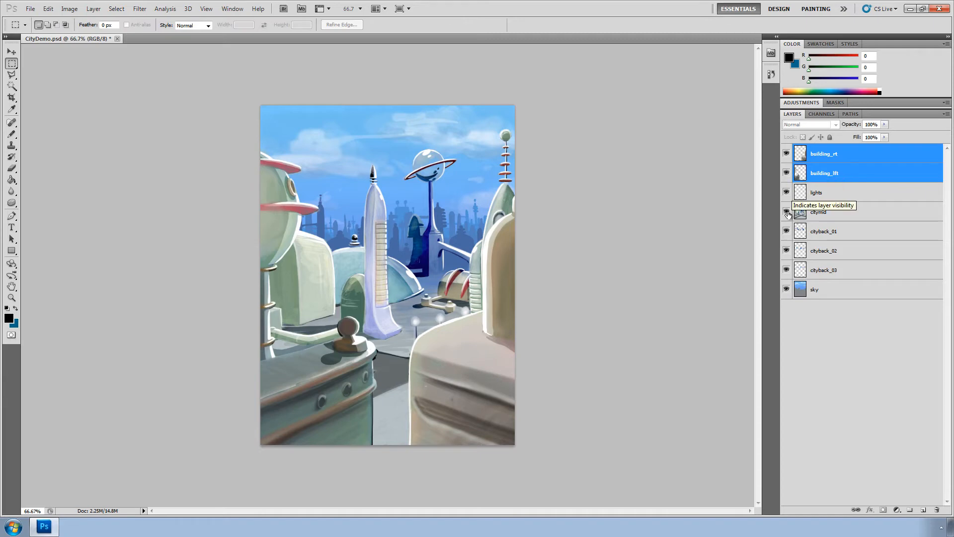
Step: Hide and reshow the sky layer, and move it above all other layers and back beneath them
left_click(787, 289)
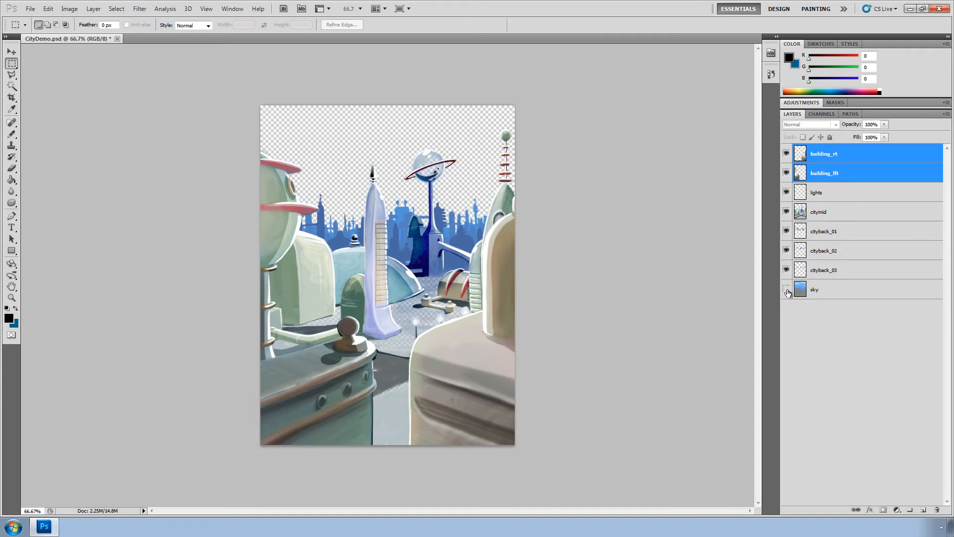
left_click(787, 290)
left_click(787, 290)
left_click(787, 290)
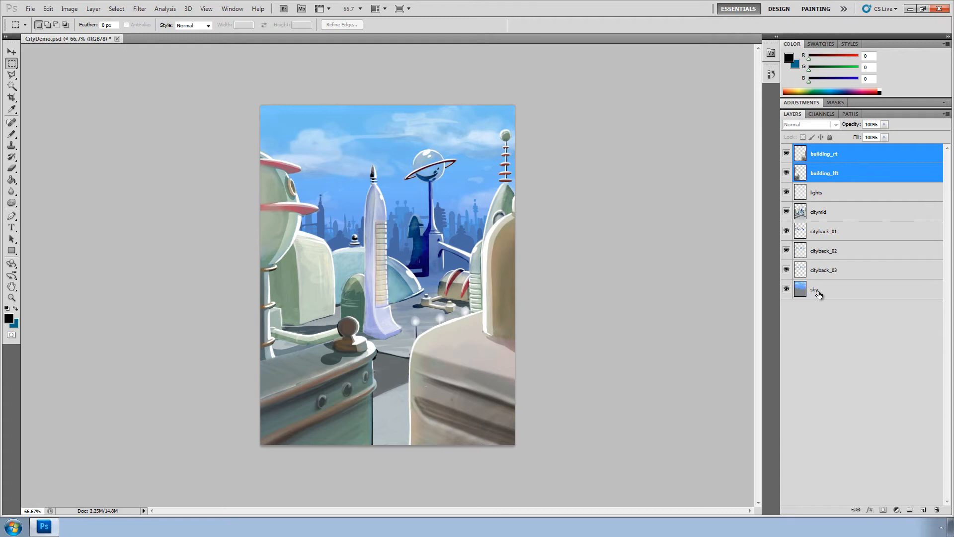
left_click_drag(819, 295, 819, 153)
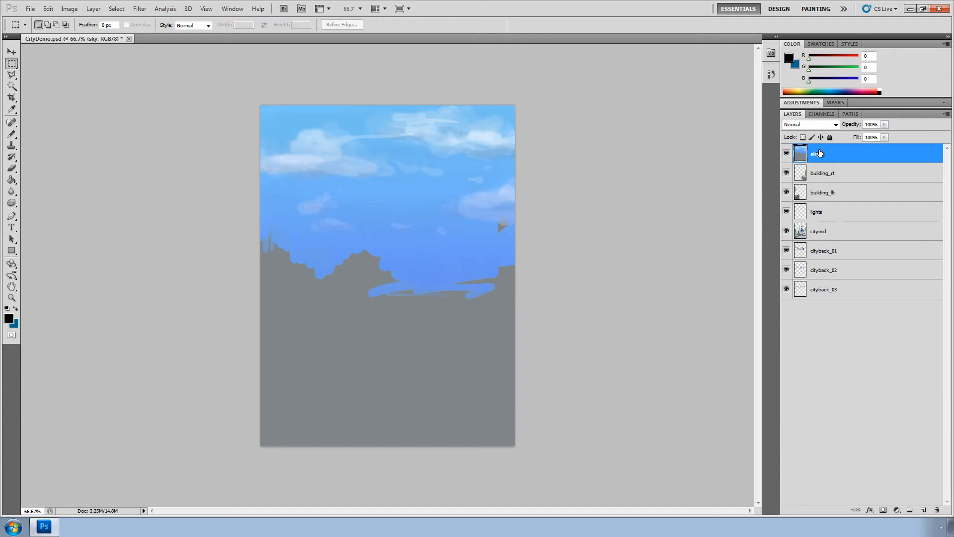
left_click_drag(819, 153, 837, 318)
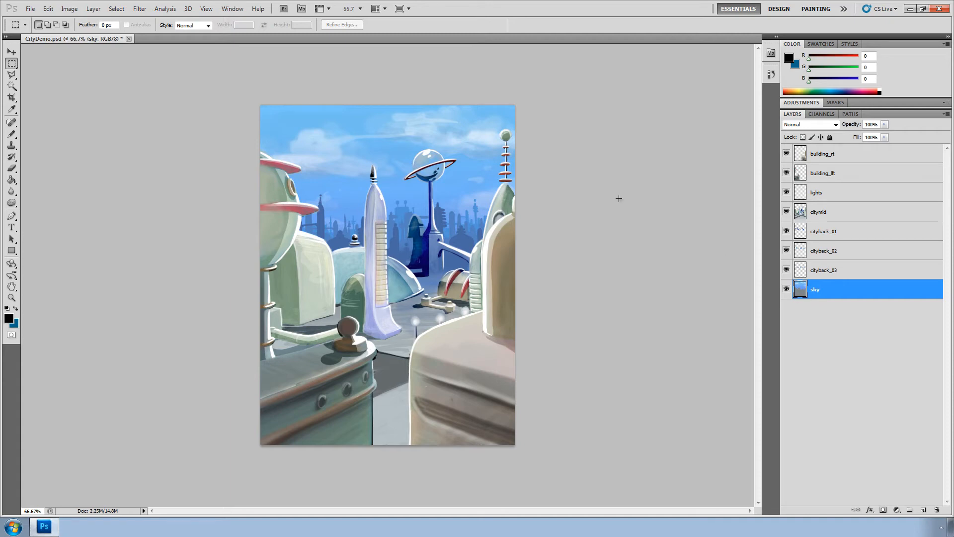
Step: Run the ActiveReaderExport JavaScript file from the desktop's ARTool/Photoshop folder to export the layers, and dismiss the script alert
left_click(28, 9)
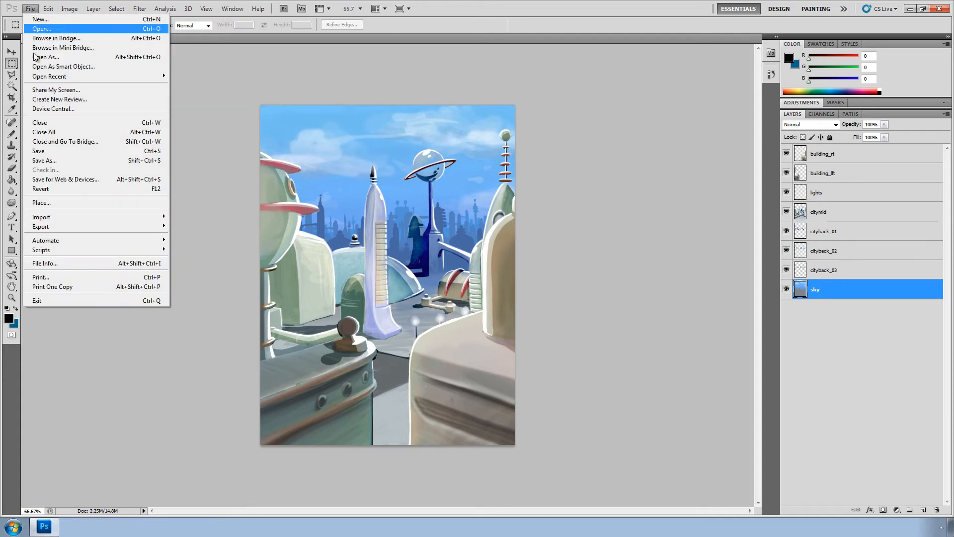
mouse_move(55, 254)
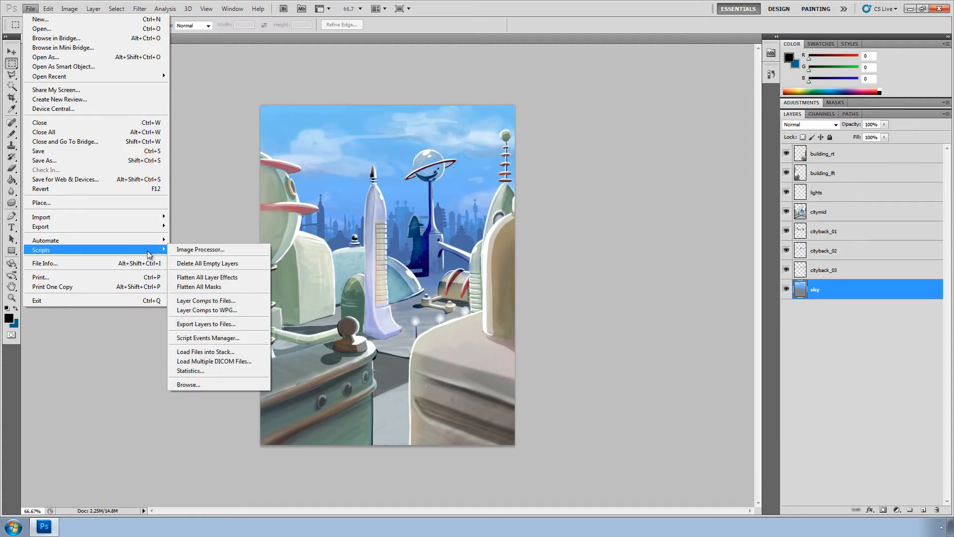
left_click(224, 386)
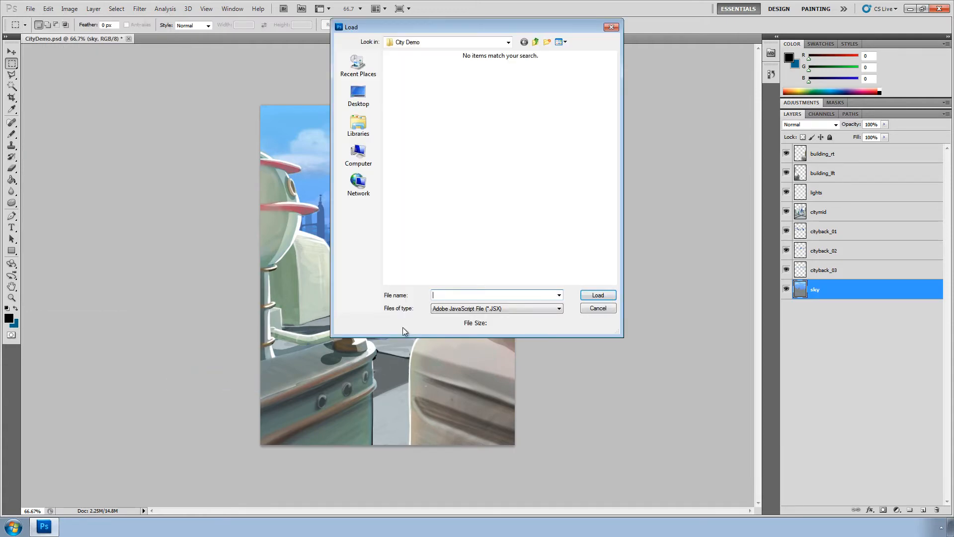
left_click(451, 309)
left_click(453, 322)
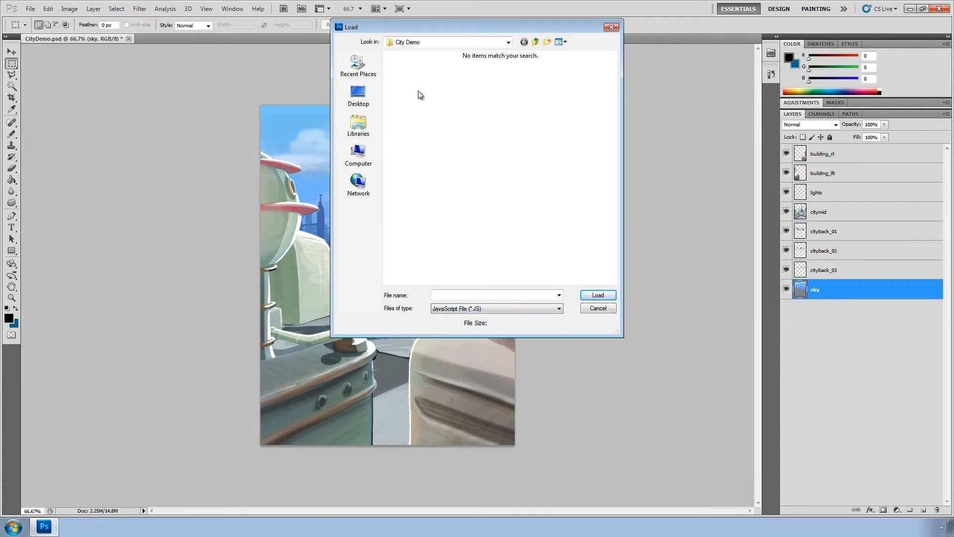
left_click(534, 42)
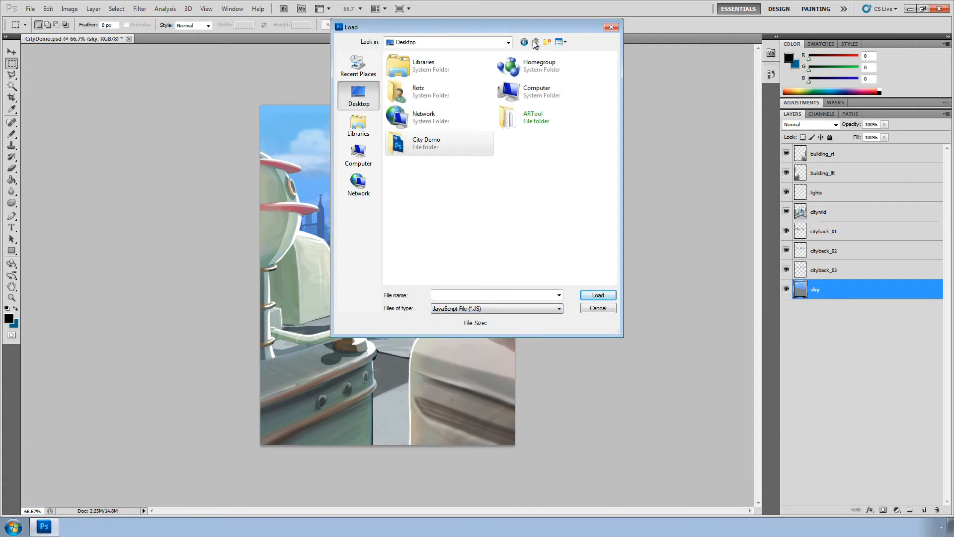
double_click(532, 121)
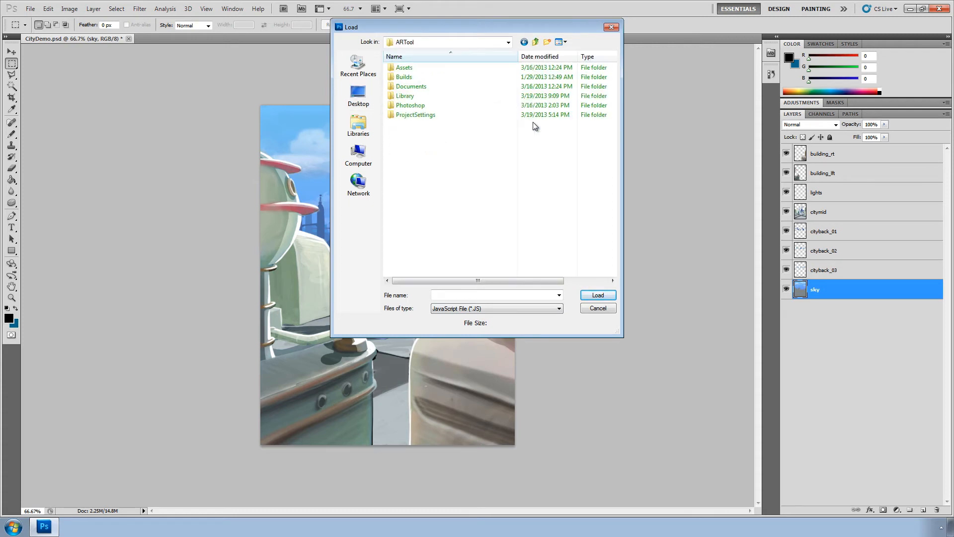
double_click(425, 104)
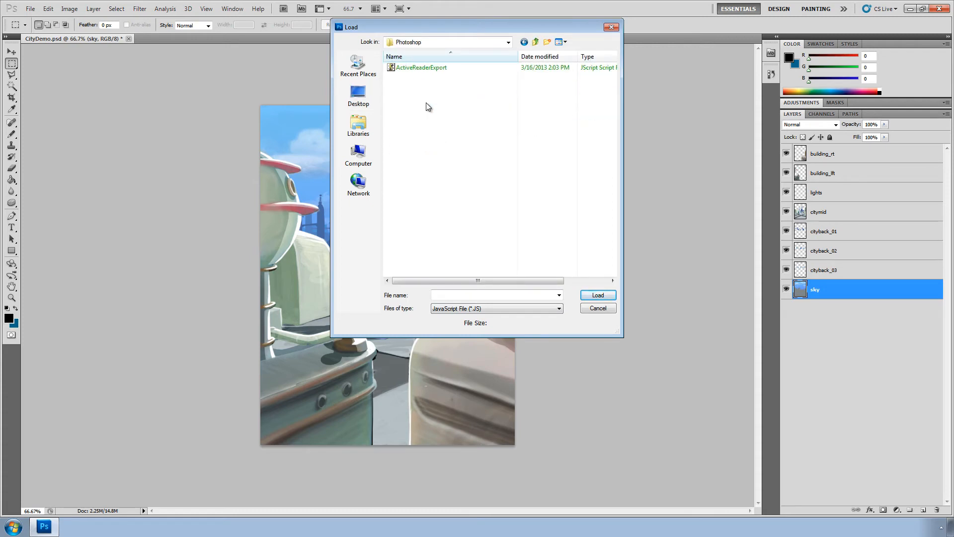
left_click(424, 69)
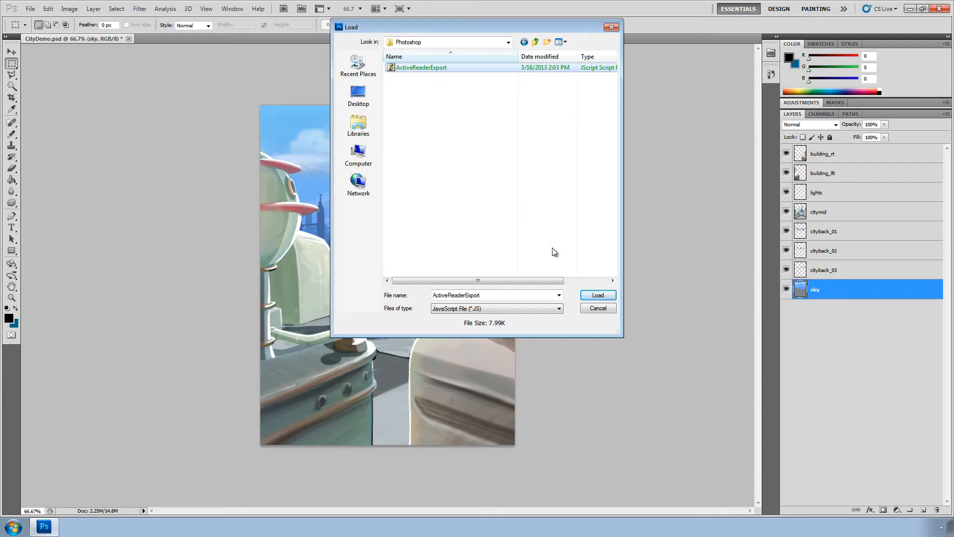
left_click(596, 295)
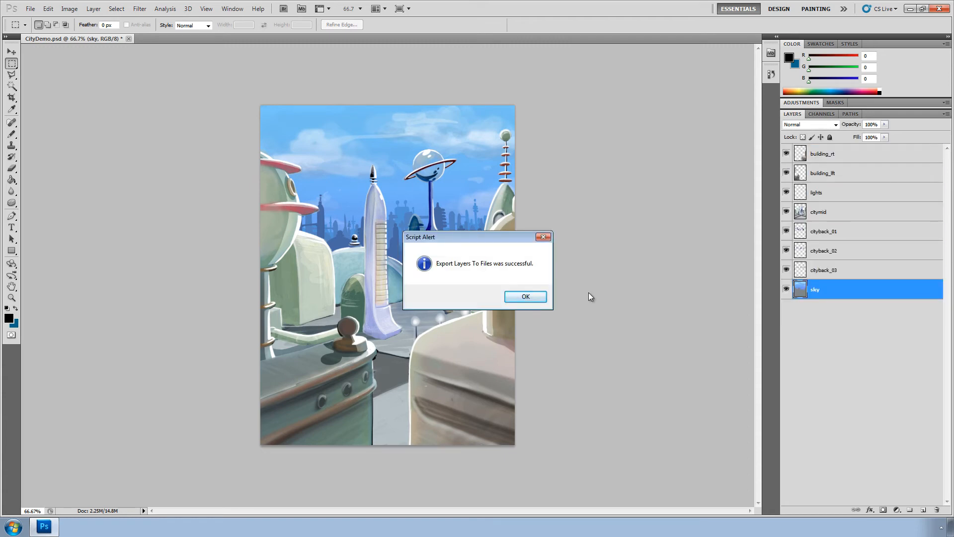
left_click(525, 296)
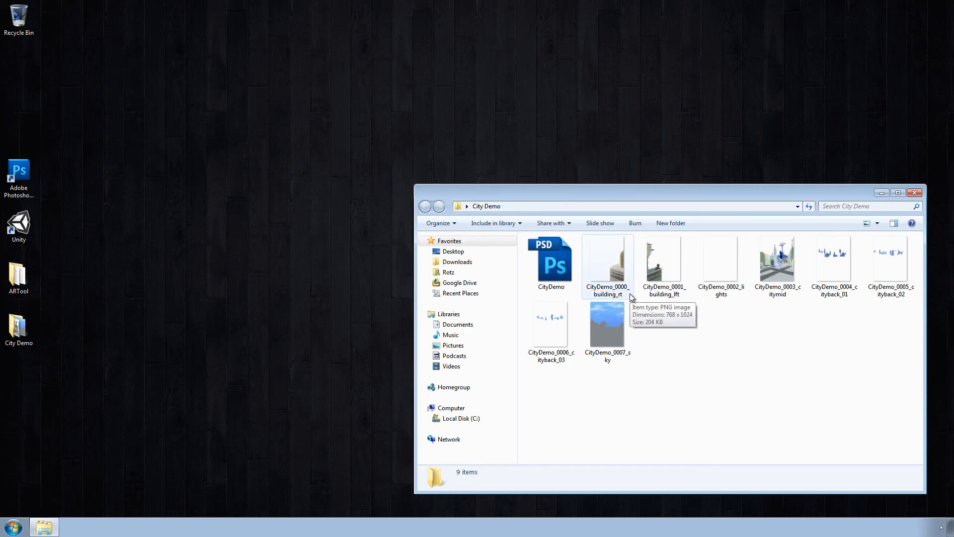
Step: Inspect the exported CityDemo_0000_building_rt image from the City Demo folder, and close the image viewer and folder window
left_click(608, 268)
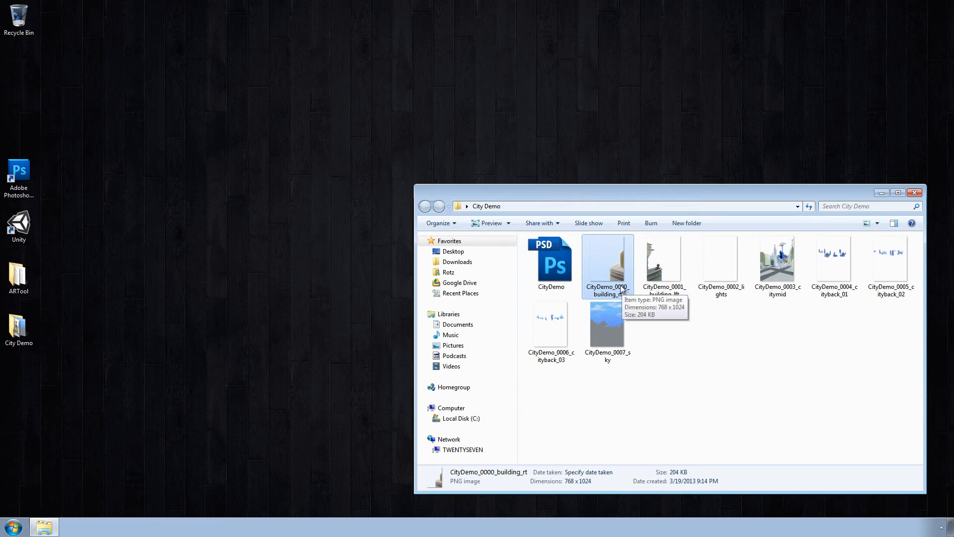
double_click(622, 290)
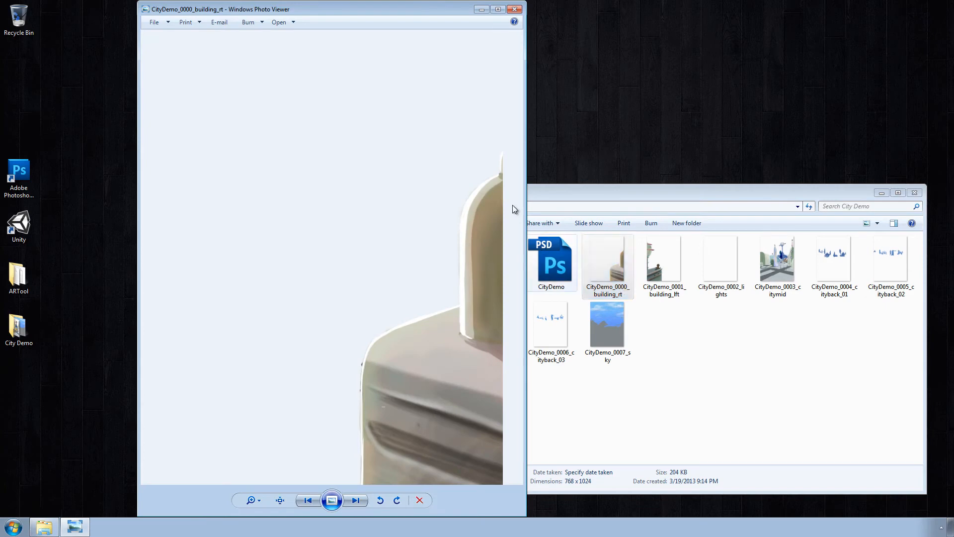
left_click(515, 10)
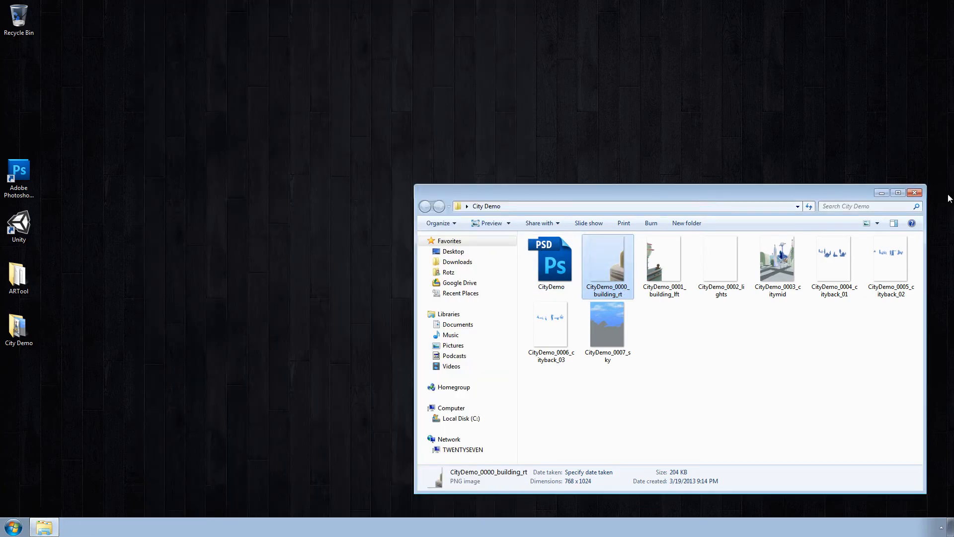
left_click(915, 194)
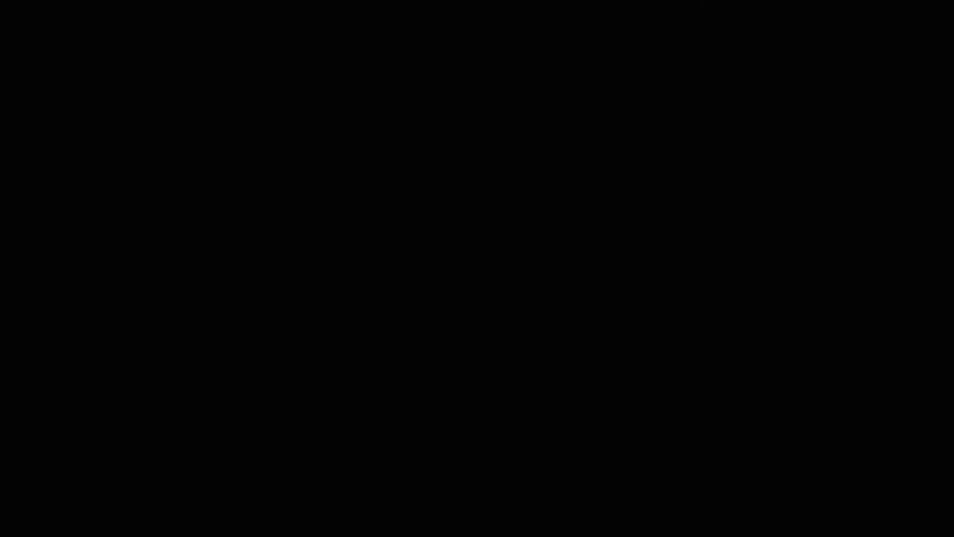